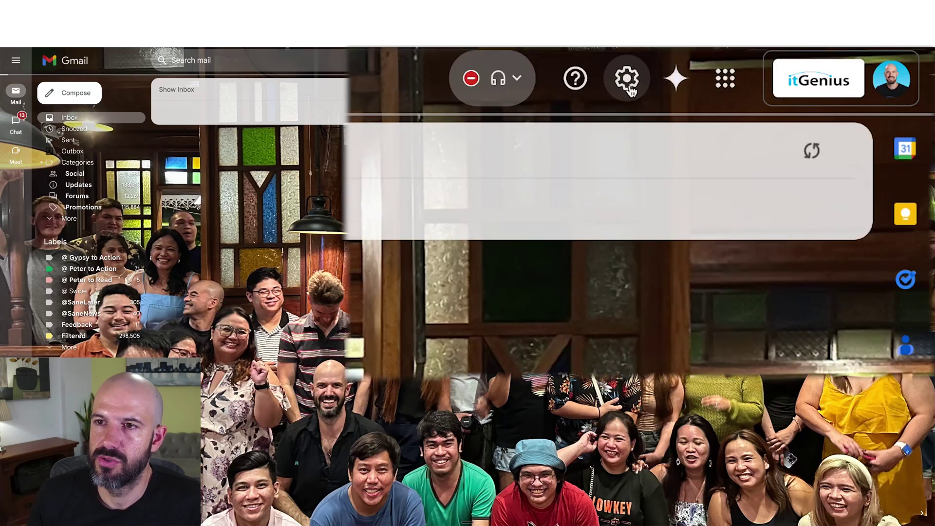
- Open the Forwarding and POP/IMAP settings and review the saved forwarding addresses
{"action": "left_click", "coordinate": [628, 80]}
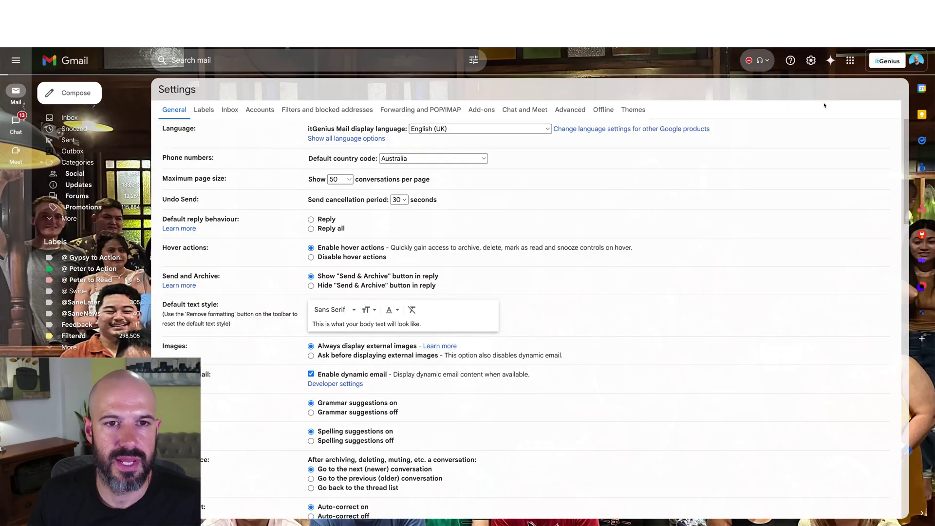
{"action": "left_click", "coordinate": [434, 110]}
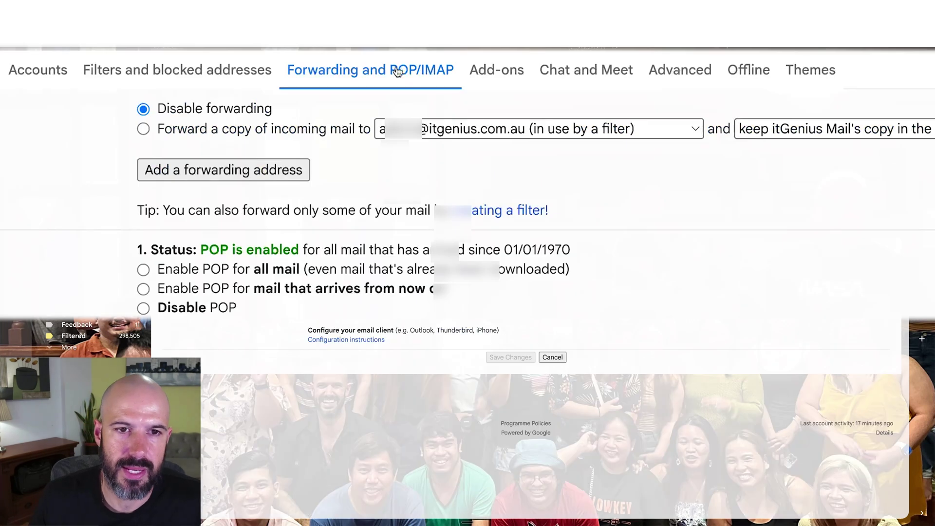
{"action": "left_click", "coordinate": [487, 128]}
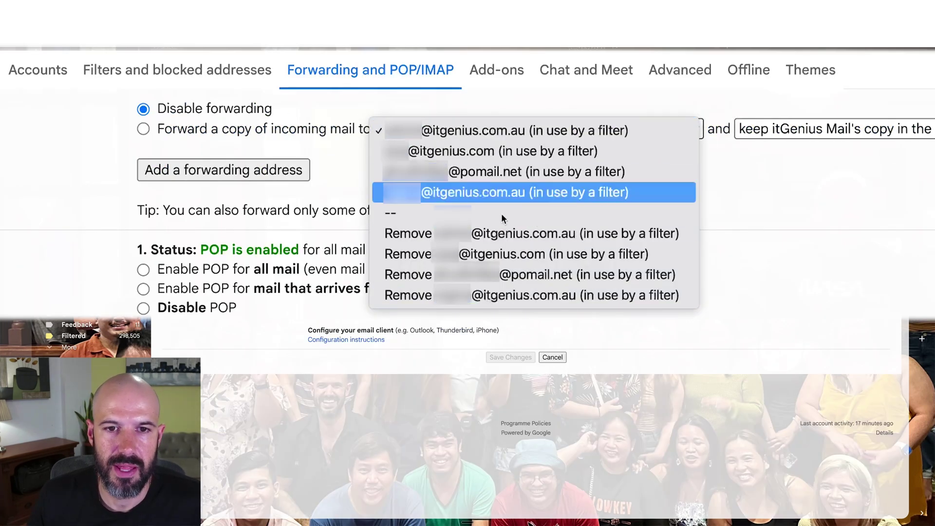
{"action": "left_click", "coordinate": [144, 135]}
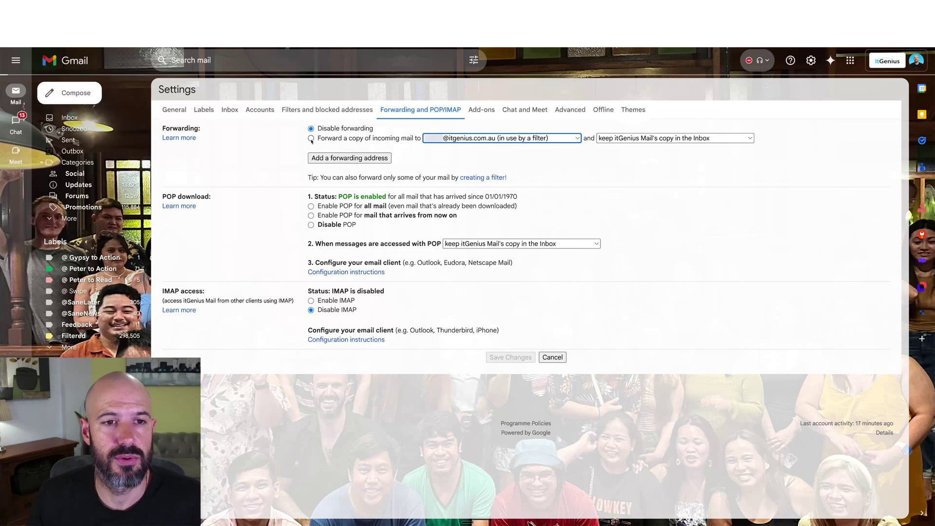
- Turn on forwarding a copy of incoming mail and keep Gmail's copy in the Inbox
{"action": "left_click", "coordinate": [311, 139]}
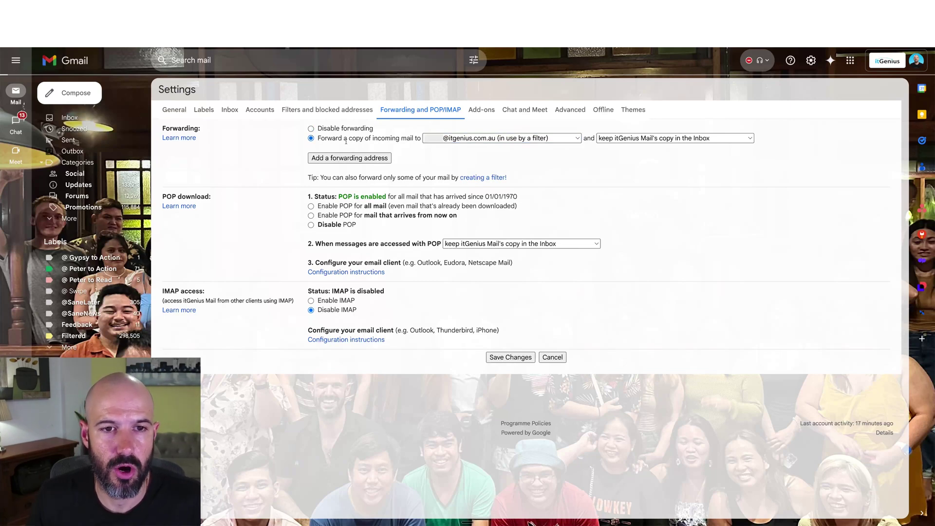
{"action": "left_click", "coordinate": [486, 140]}
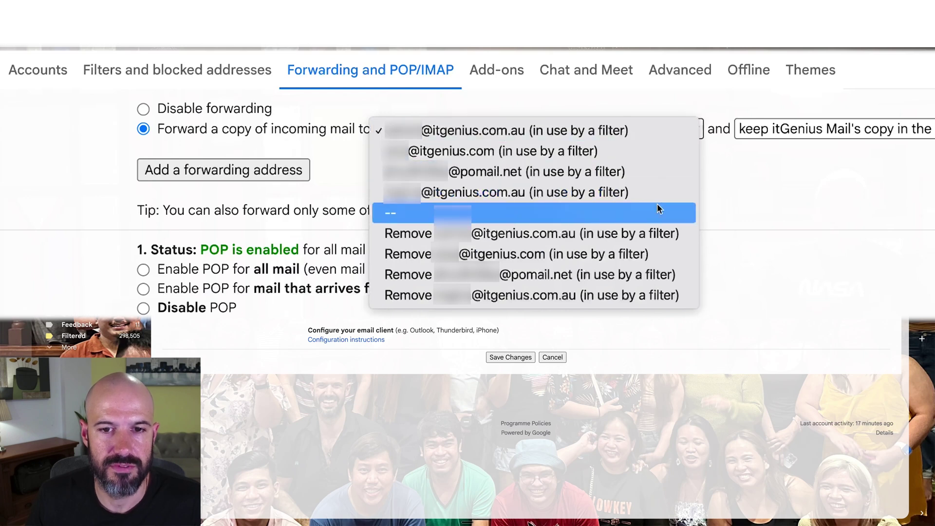
{"action": "left_click", "coordinate": [631, 172]}
{"action": "left_click", "coordinate": [814, 131]}
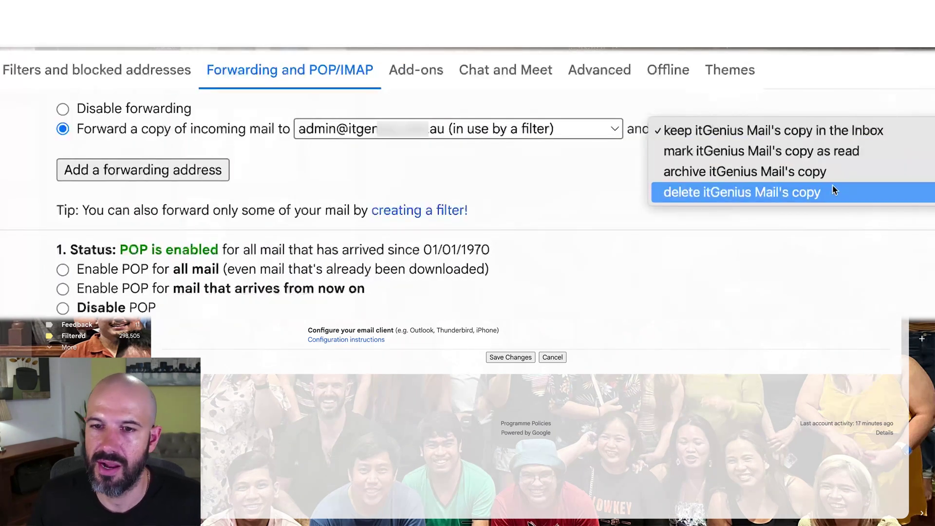
{"action": "left_click", "coordinate": [614, 171]}
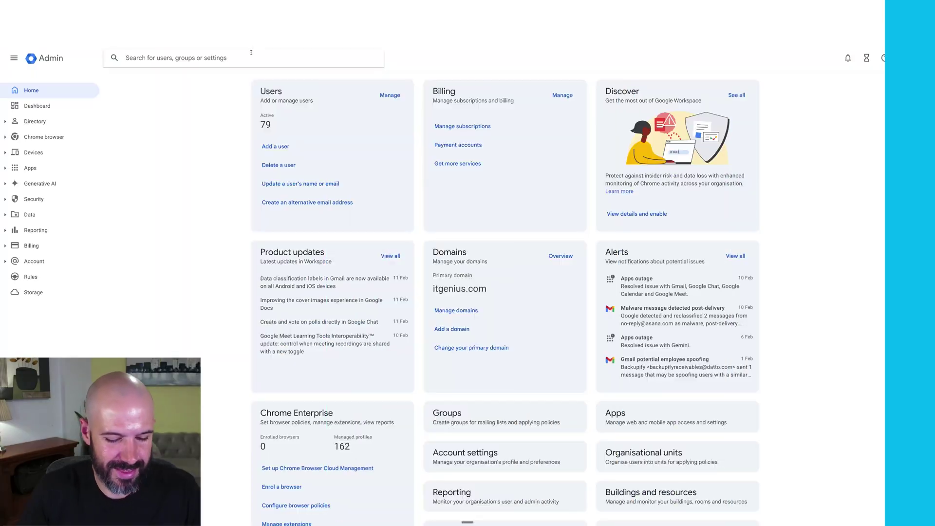
- Search the Admin console for 'forward'
{"action": "left_click", "coordinate": [251, 57]}
{"action": "type", "text": "for"}
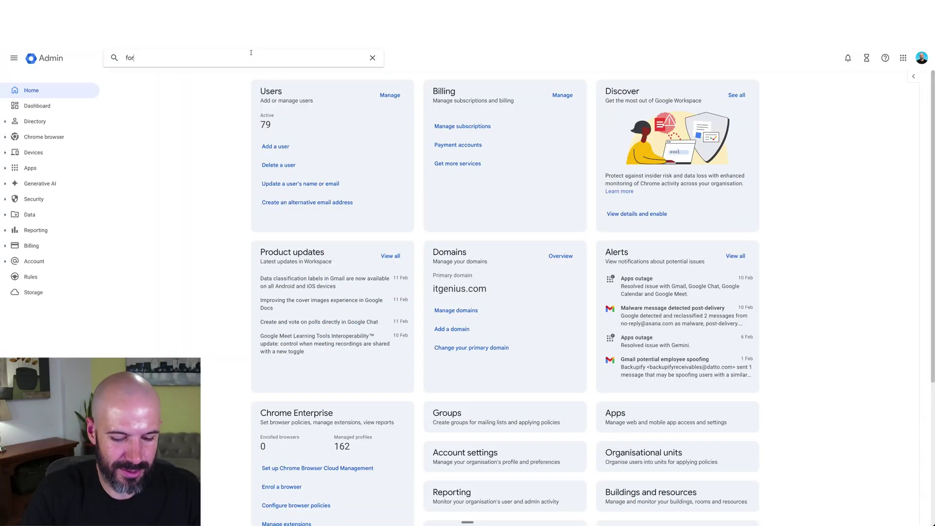
{"action": "type", "text": "war"}
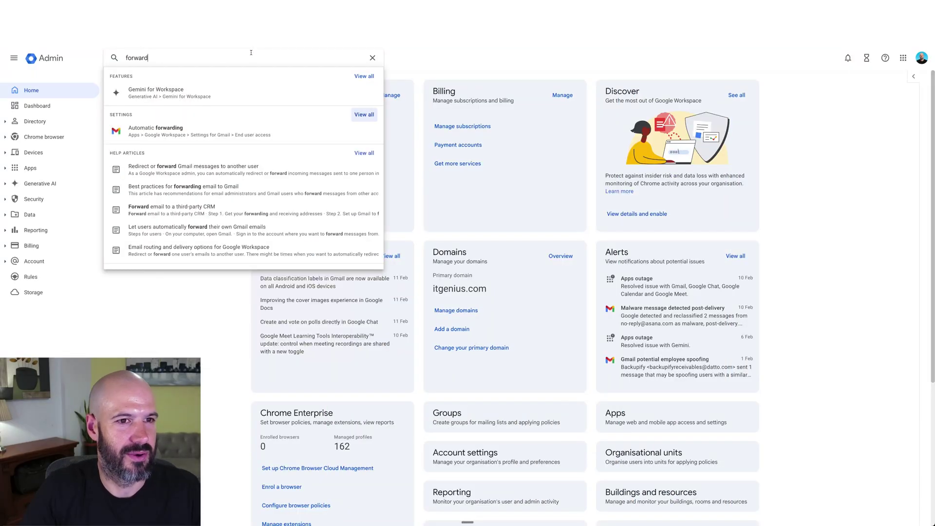
{"action": "type", "text": "d"}
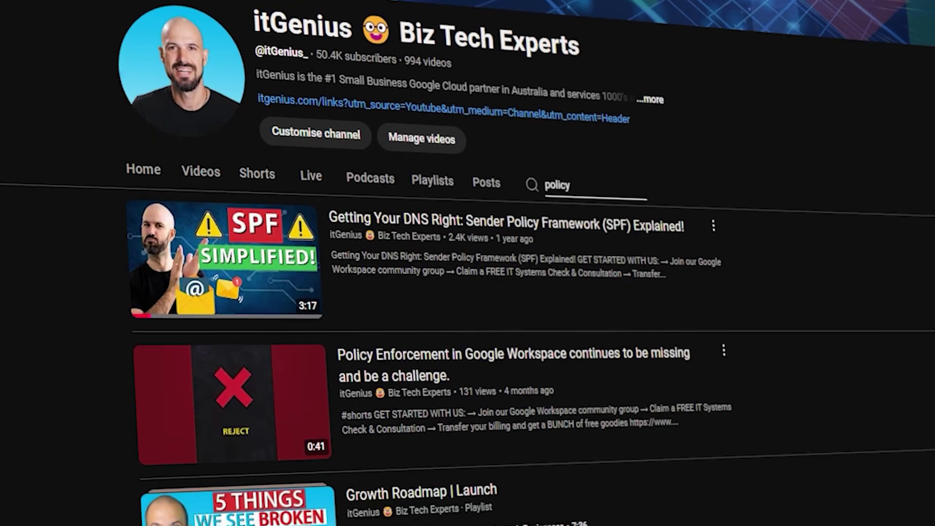
{"action": "scroll", "coordinate": [468, 263], "scroll_direction": "down", "scroll_amount": 8}
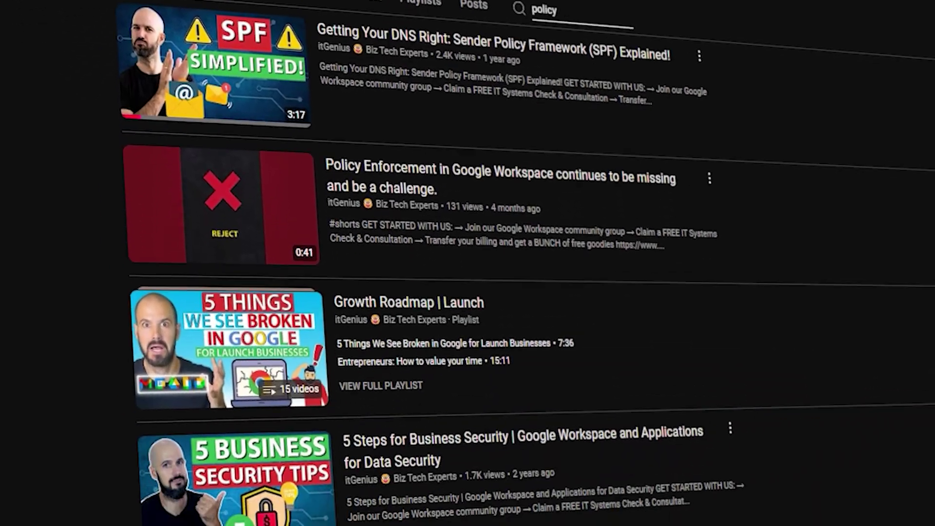
{"action": "scroll", "coordinate": [467, 263], "scroll_direction": "down", "scroll_amount": 4}
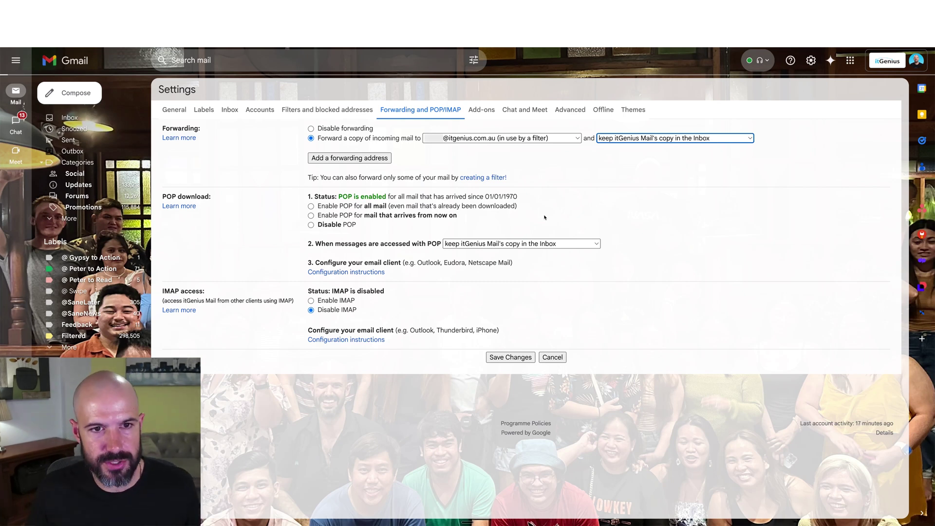
- Review the forwarding addresses and cancel adding a new one
{"action": "left_click", "coordinate": [506, 138]}
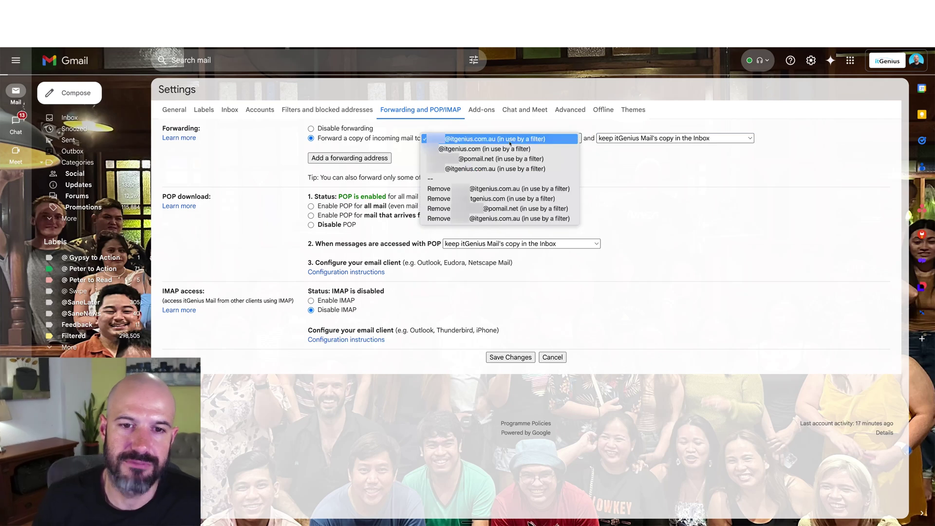
{"action": "left_click", "coordinate": [611, 158]}
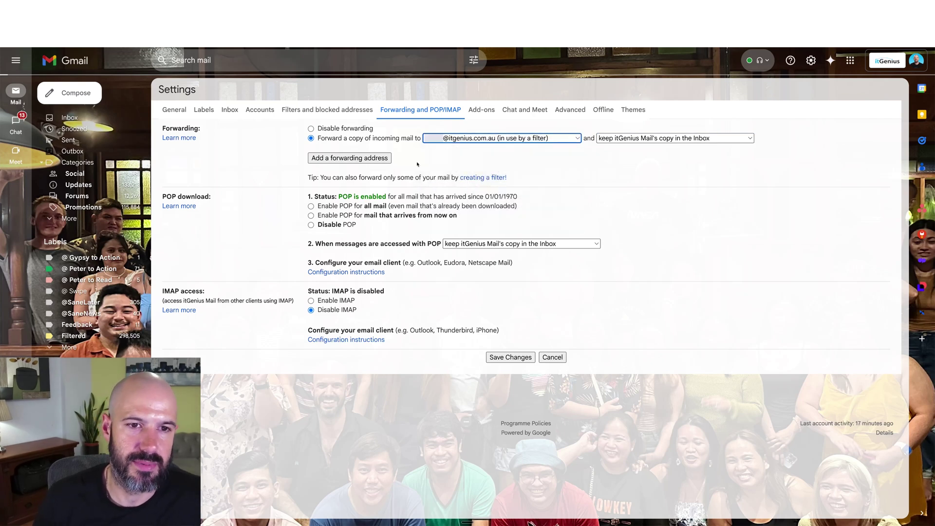
{"action": "left_click", "coordinate": [380, 159]}
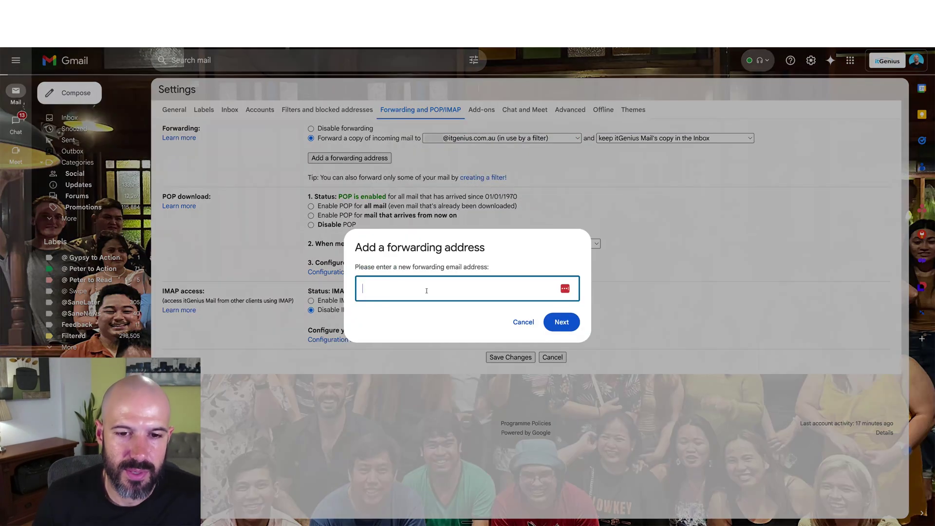
{"action": "left_click", "coordinate": [523, 323]}
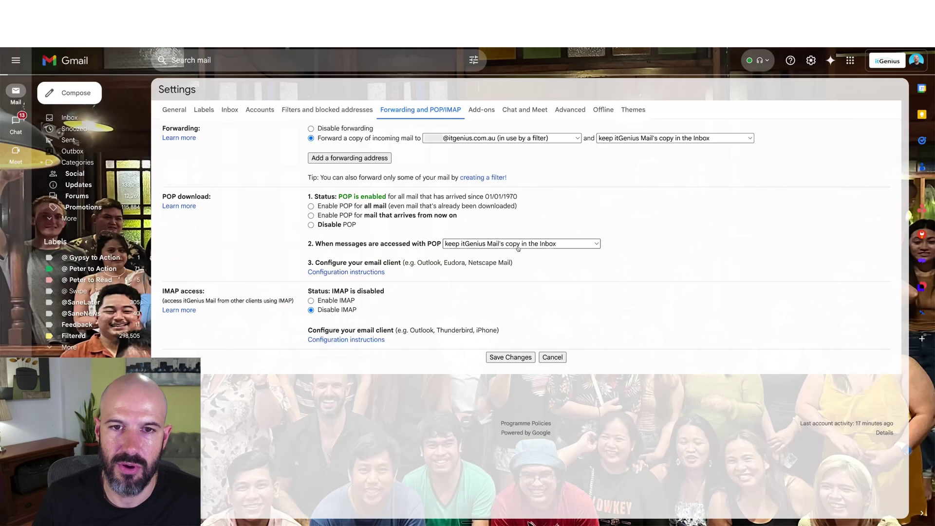
- Disable forwarding of incoming mail and return to the inbox
{"action": "left_click", "coordinate": [526, 139]}
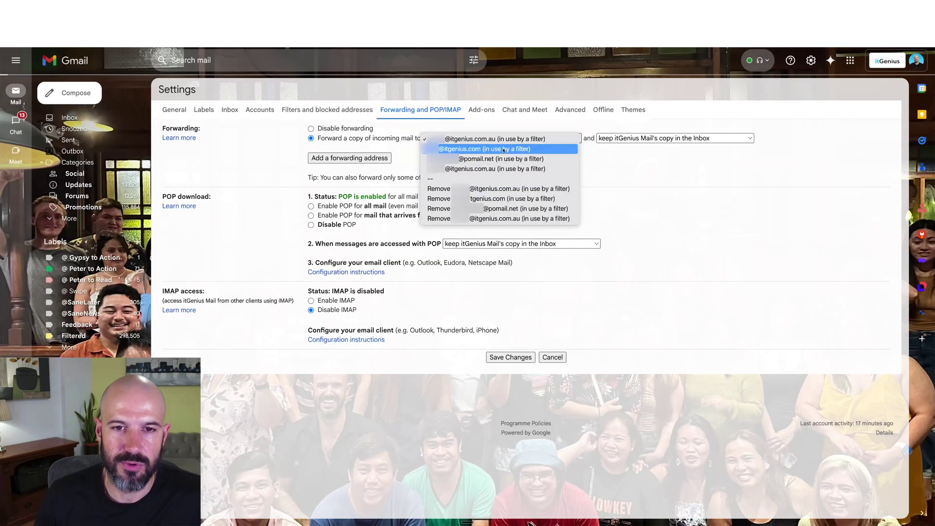
{"action": "left_click", "coordinate": [435, 139]}
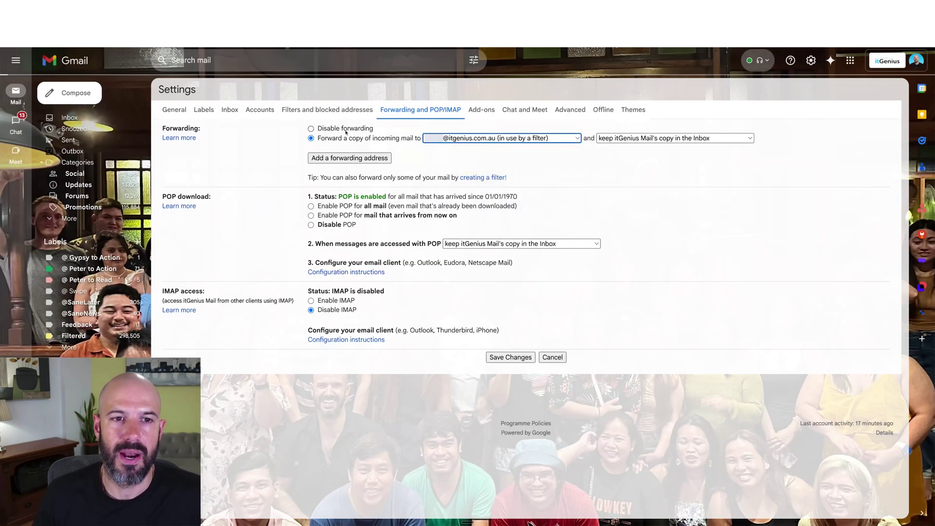
{"action": "left_click", "coordinate": [311, 129]}
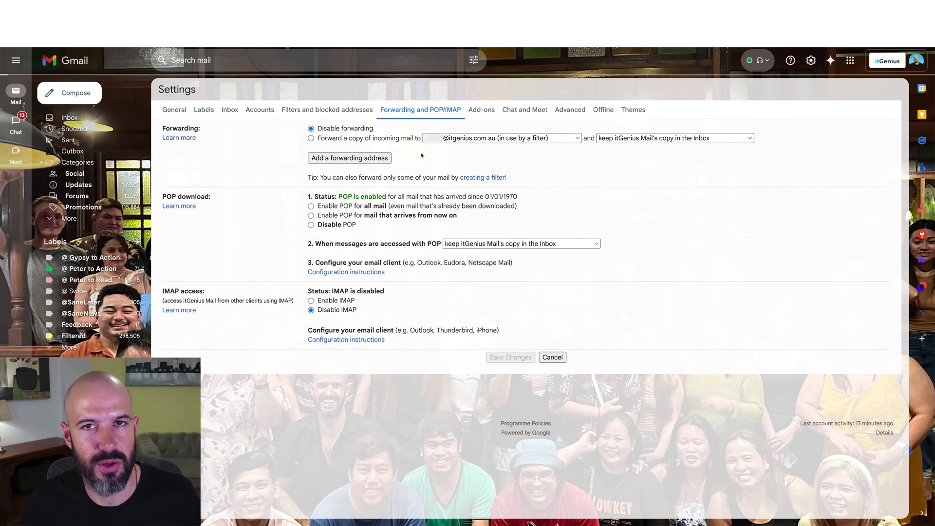
{"action": "left_click", "coordinate": [93, 120]}
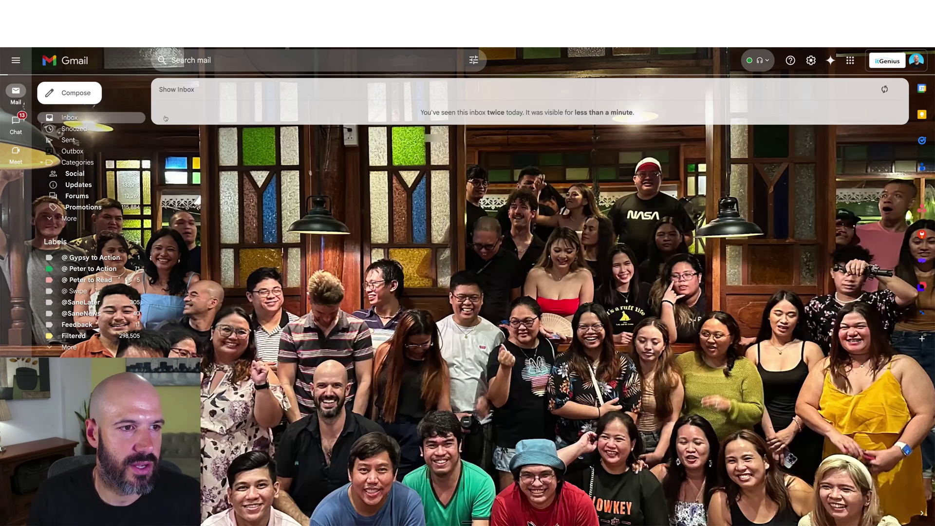
- Search for asana.com mail that doesn't have the word 'summary' using advanced search
{"action": "left_click", "coordinate": [237, 55]}
{"action": "left_click", "coordinate": [242, 57]}
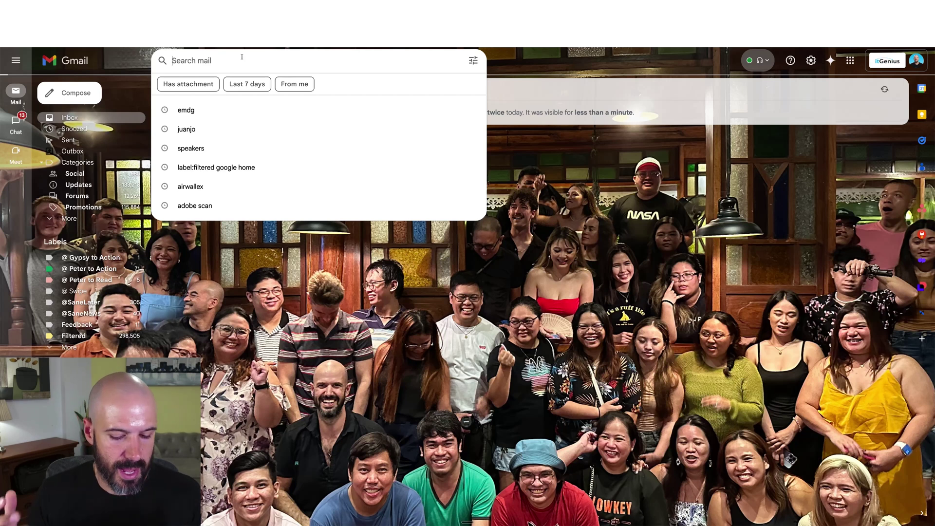
{"action": "type", "text": "google."}
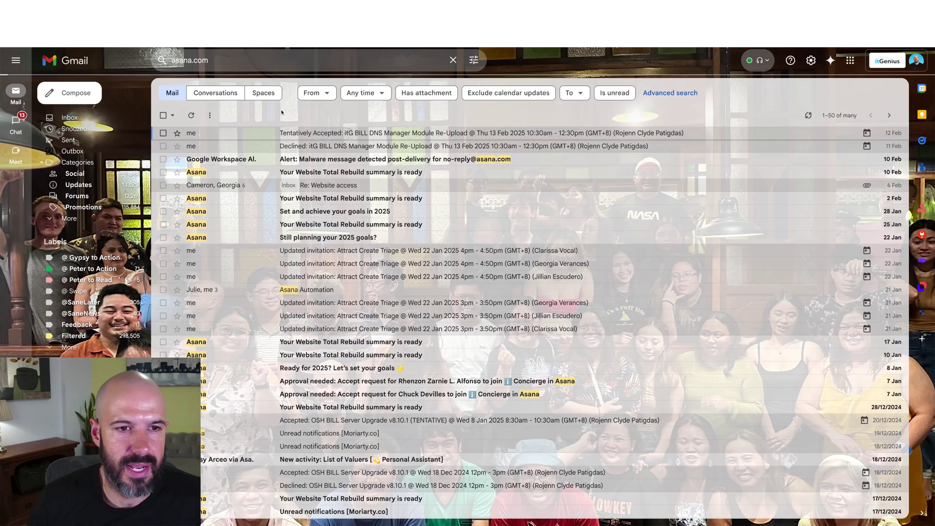
{"action": "left_click", "coordinate": [473, 60]}
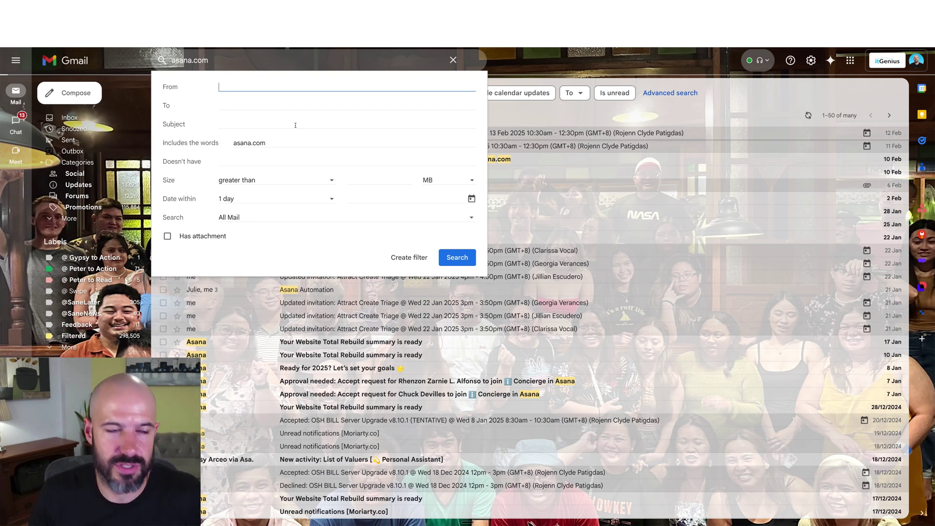
{"action": "left_click", "coordinate": [269, 159]}
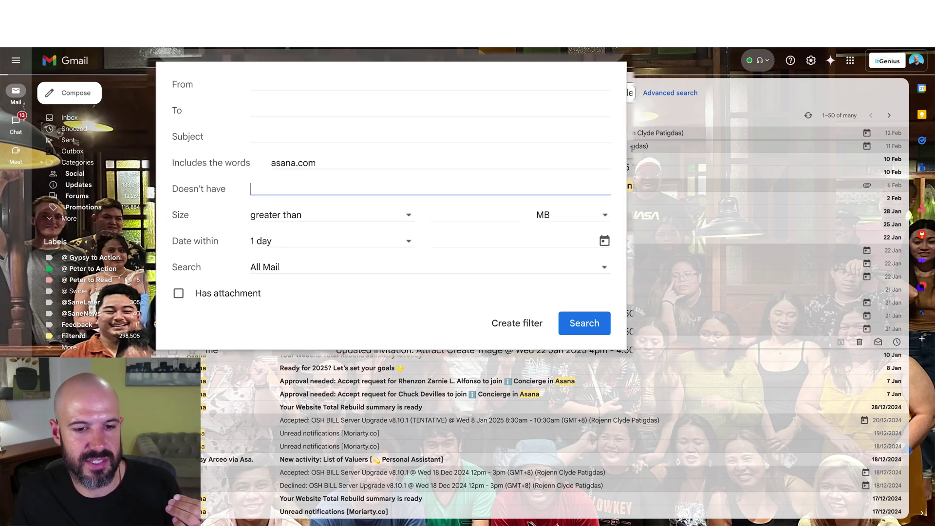
{"action": "type", "text": "summary"}
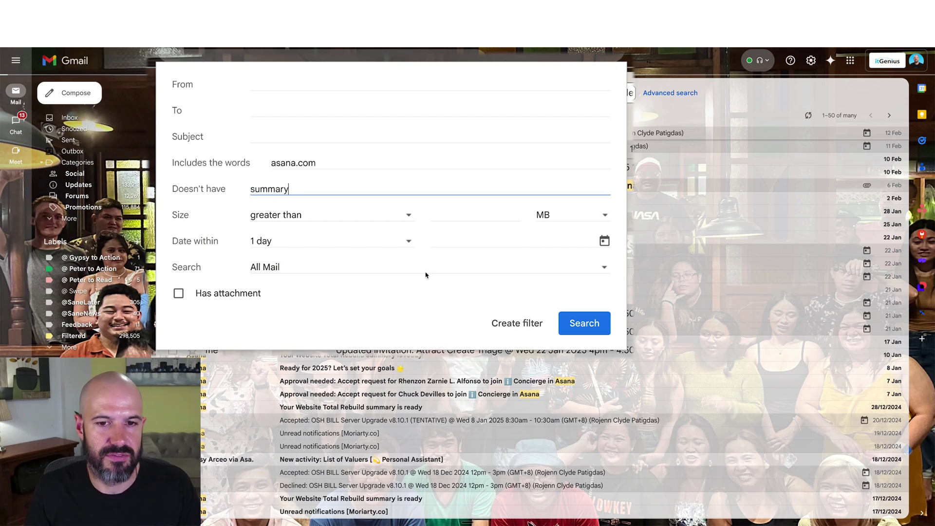
{"action": "left_click", "coordinate": [584, 322]}
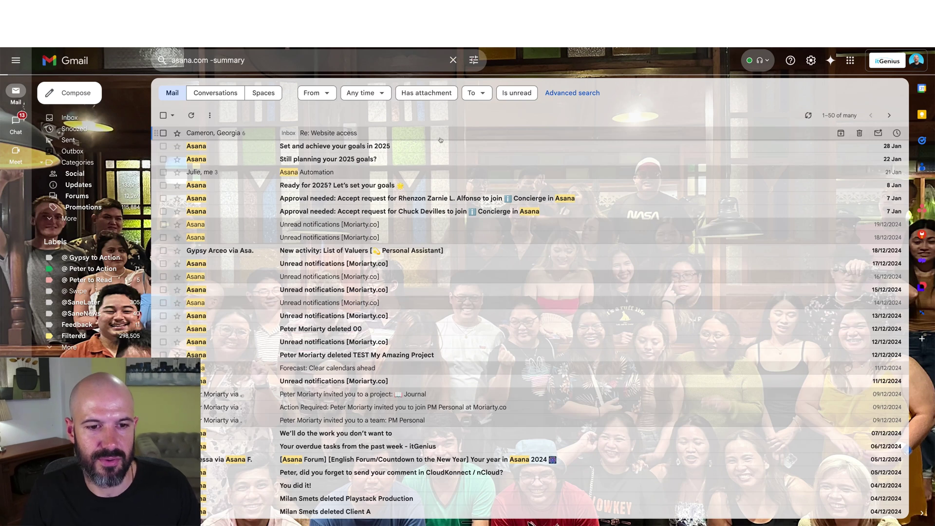
- Create a filter from the asana.com-without-summary search criteria
{"action": "left_click", "coordinate": [473, 59]}
{"action": "left_click", "coordinate": [474, 61]}
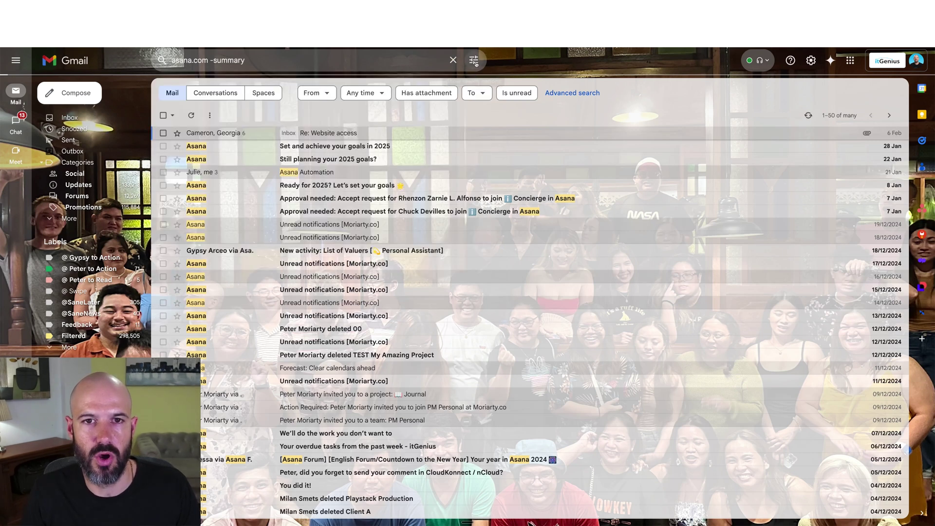
{"action": "left_click", "coordinate": [474, 60]}
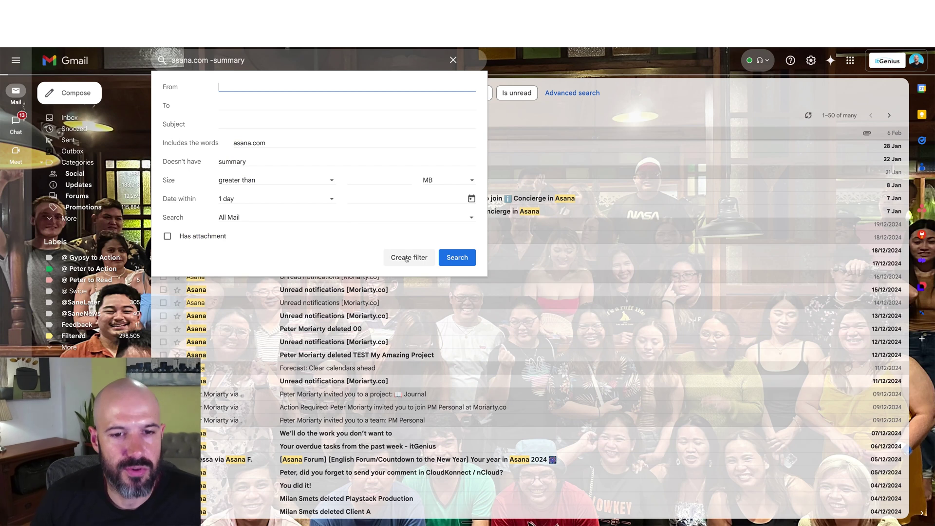
{"action": "left_click", "coordinate": [406, 258]}
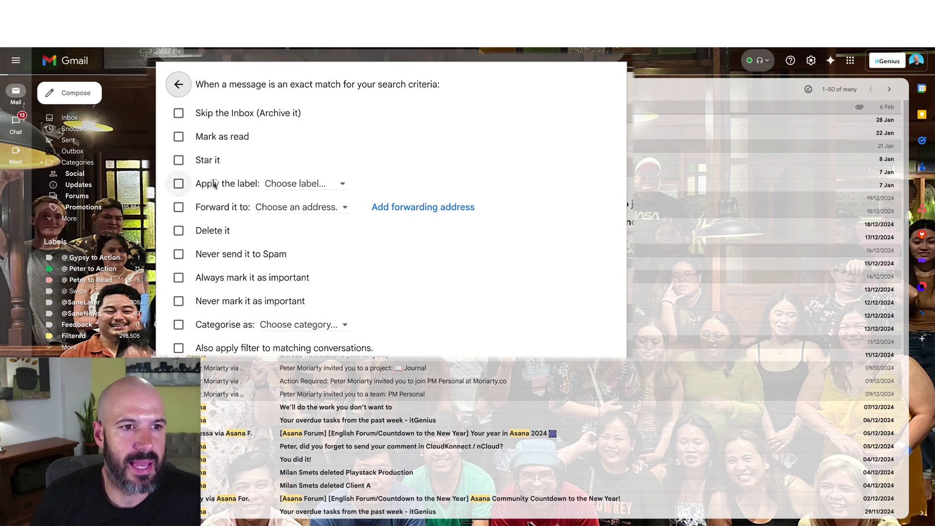
- Set the filter to apply a label, skip the Inbox, and forward to the itgenius.com address
{"action": "left_click", "coordinate": [230, 184]}
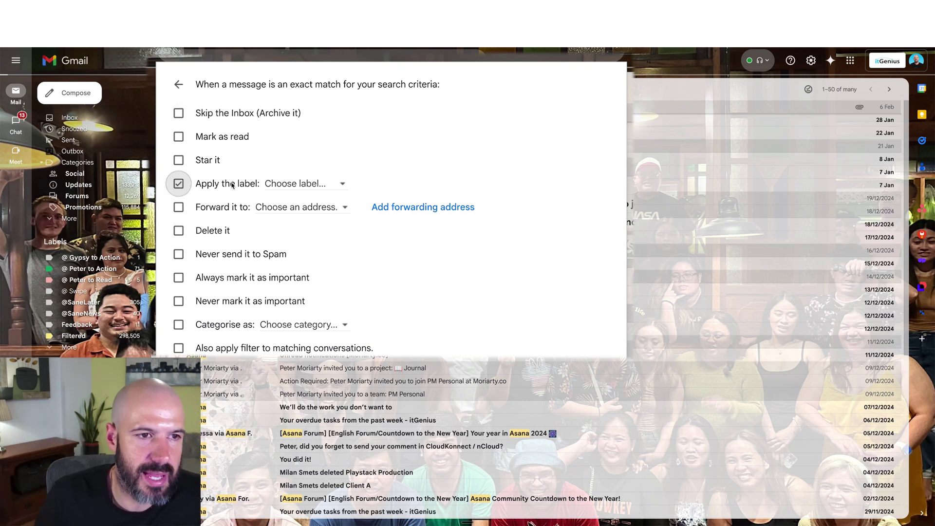
{"action": "left_click", "coordinate": [235, 116]}
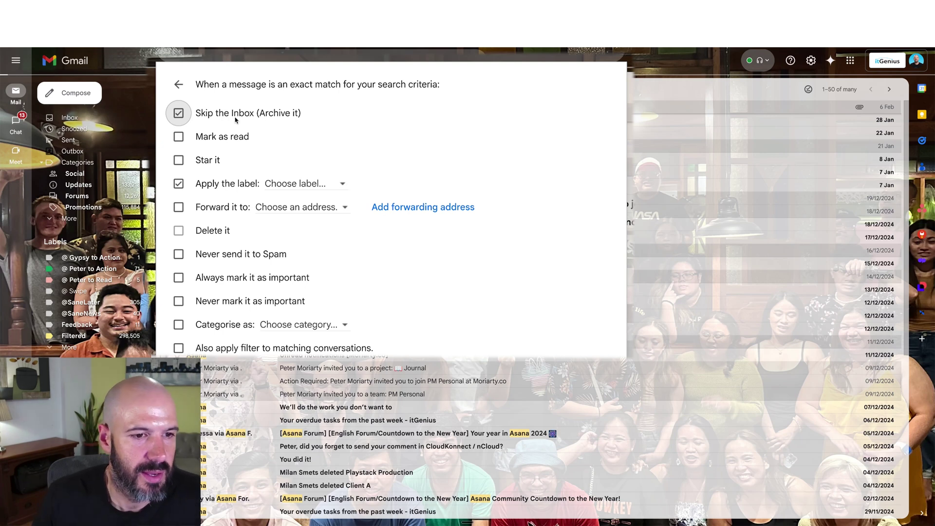
{"action": "left_click", "coordinate": [179, 208]}
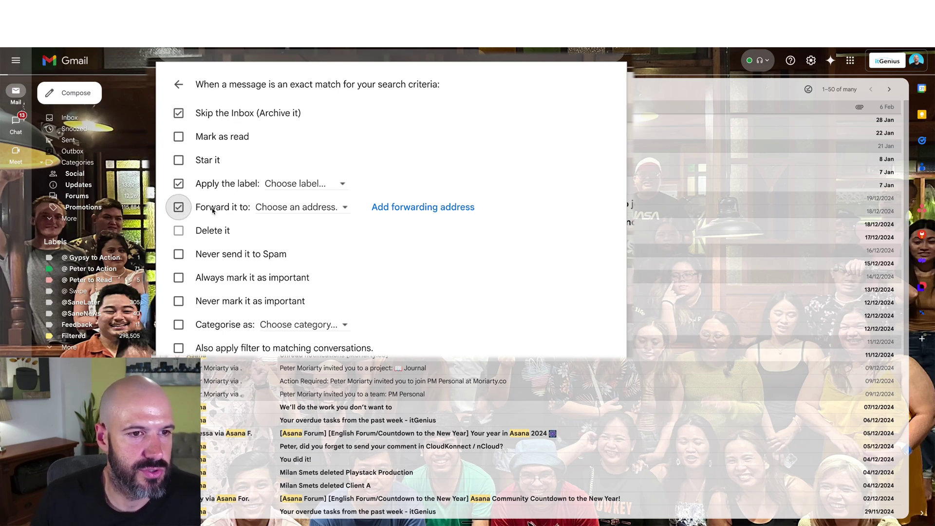
{"action": "left_click", "coordinate": [314, 209]}
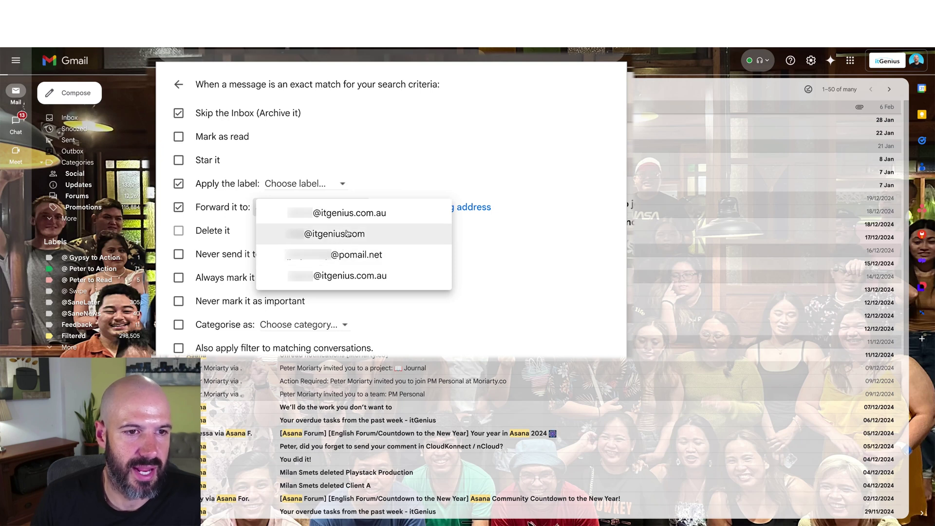
{"action": "left_click", "coordinate": [382, 191]}
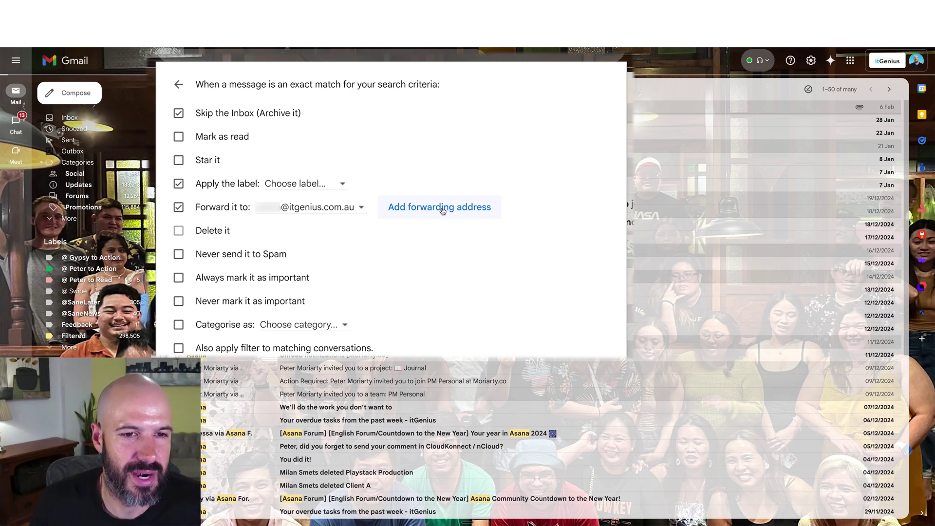
{"action": "left_click", "coordinate": [361, 207]}
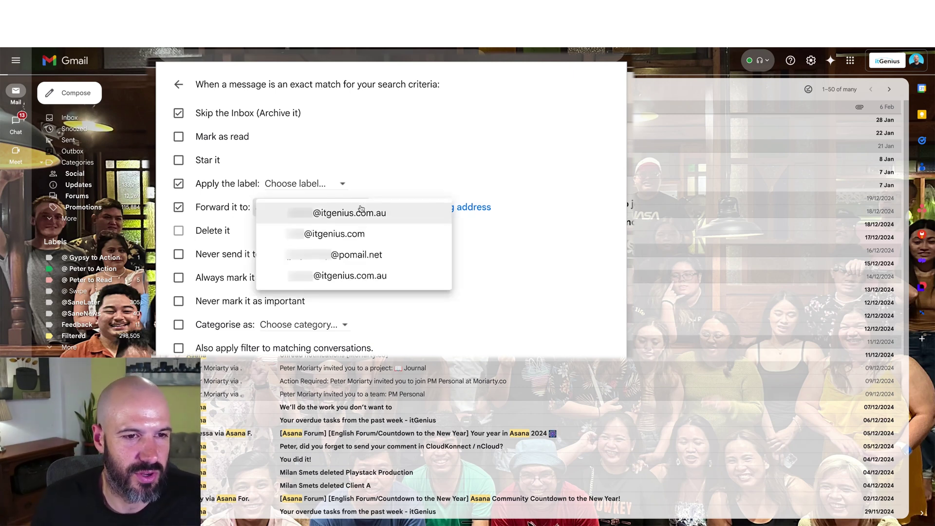
{"action": "left_click", "coordinate": [362, 233]}
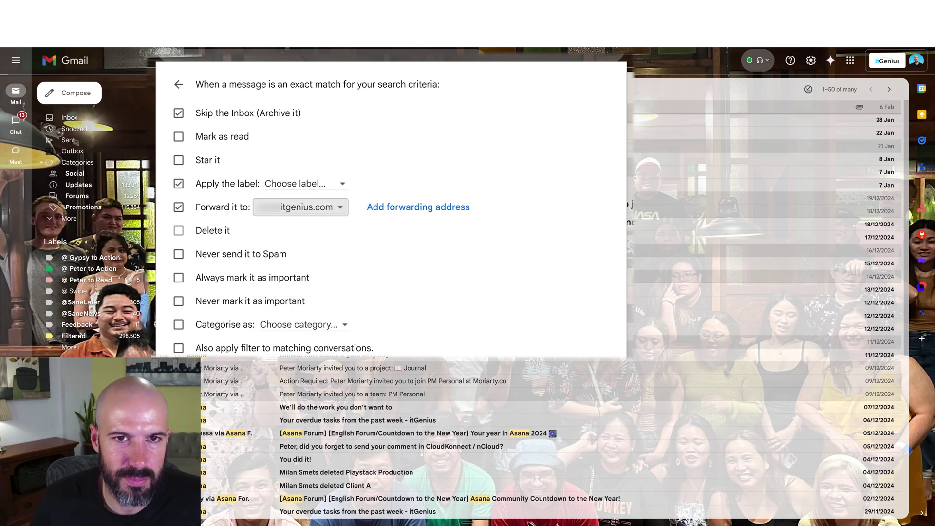